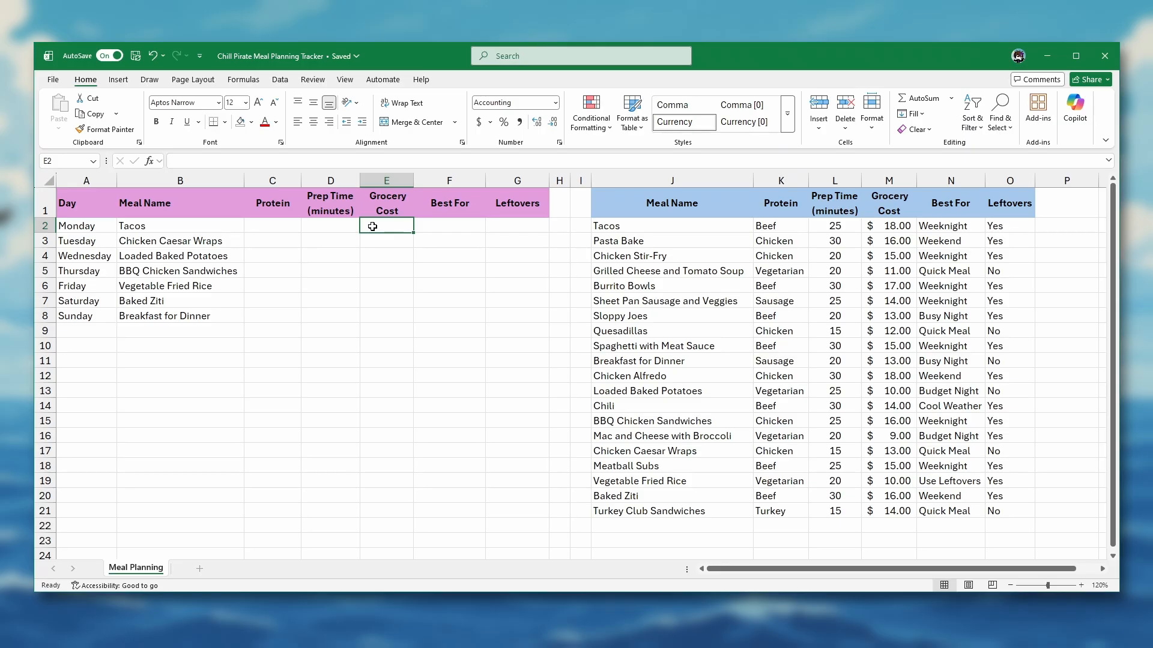
Step: Enter the formula =VLOOKUP(B2,J2:O21,4,FALSE) in cell E2 to look up Monday's grocery cost
drag(672, 180, 1010, 180)
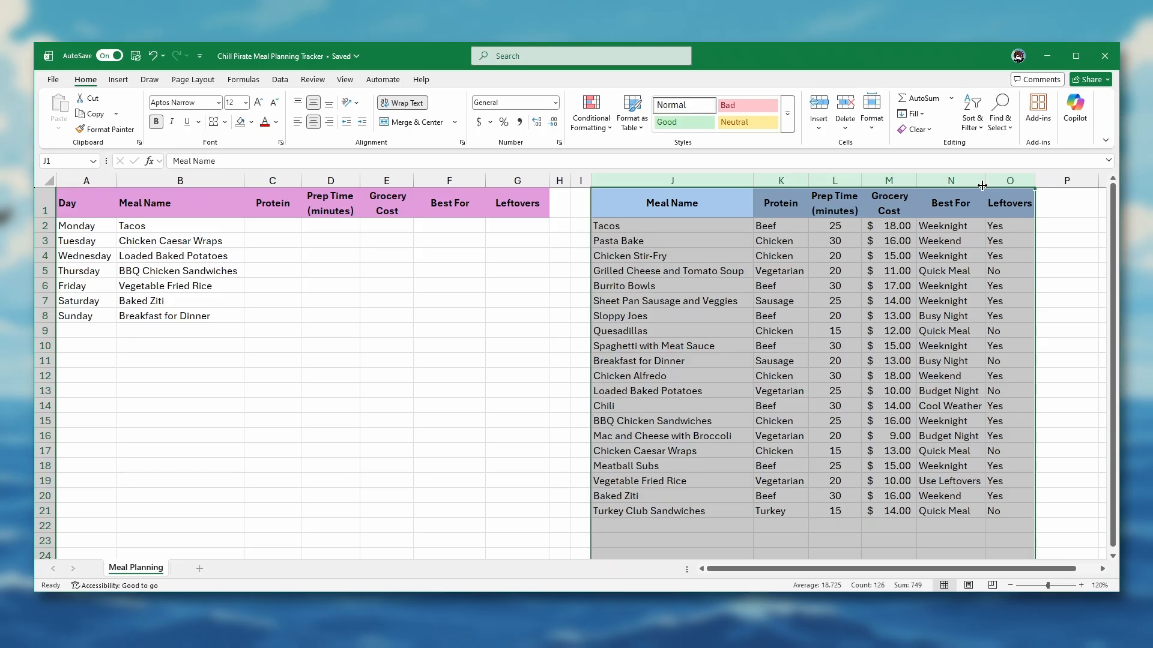
click(387, 225)
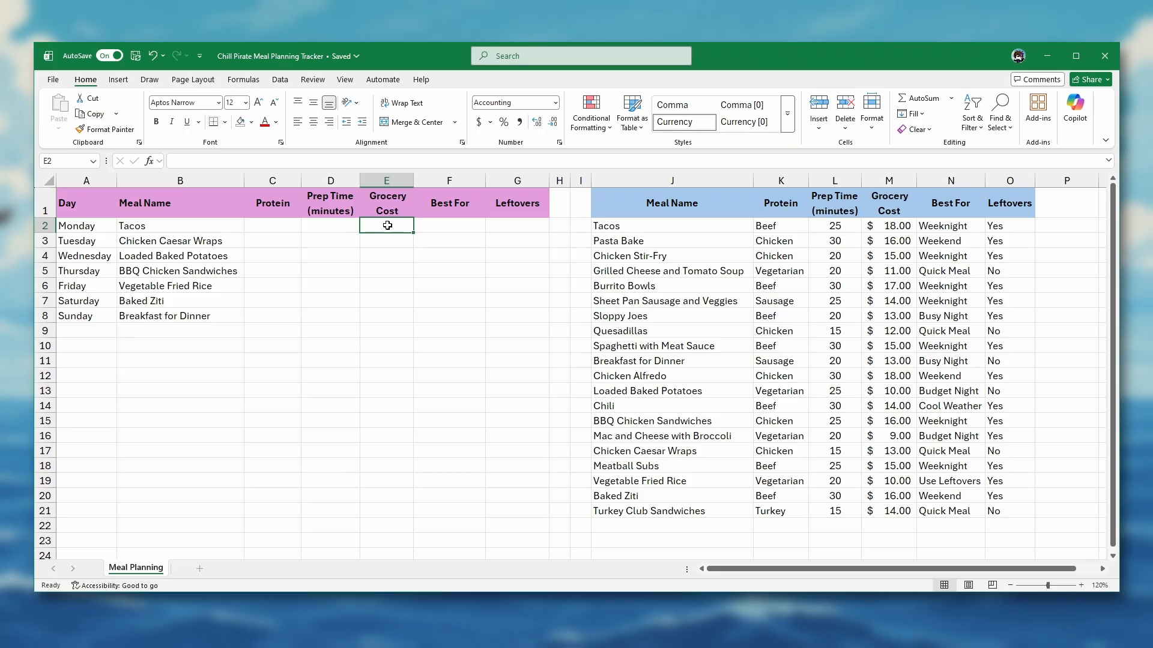
text(=VLO)
key(Tab)
click(227, 226)
text(,)
drag(606, 226, 1000, 514)
text(,4,FALSE))
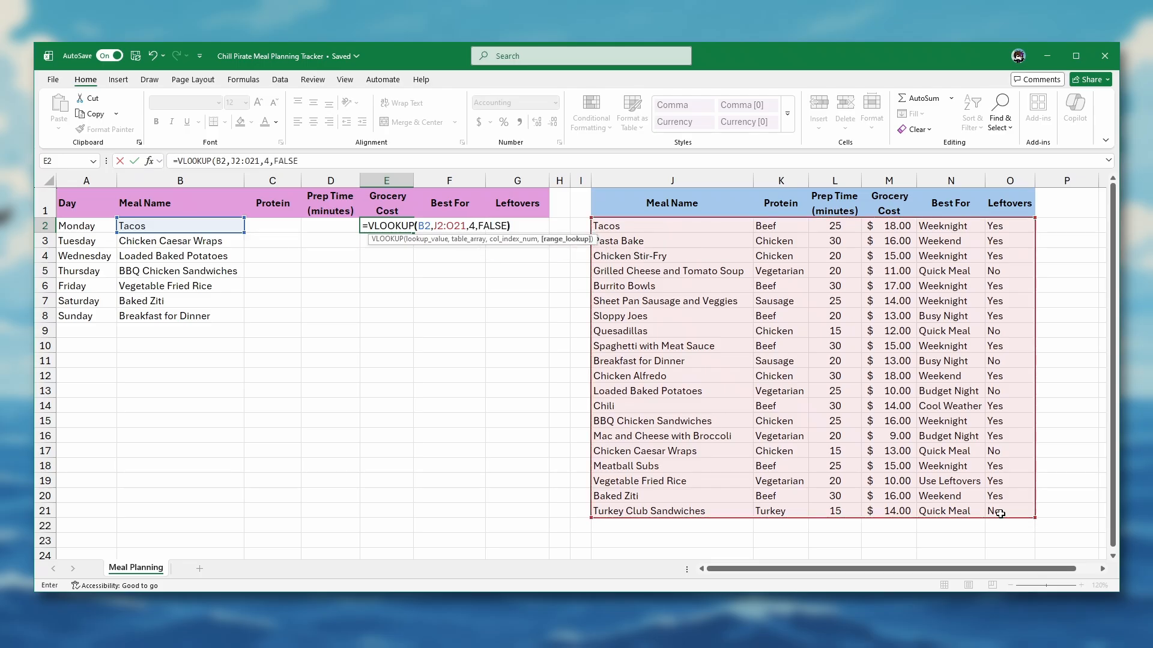
key(Return)
Step: Make the lookup range in E2's formula absolute as $J$2:$O$21 and fill the formula down through E8
double_click(370, 225)
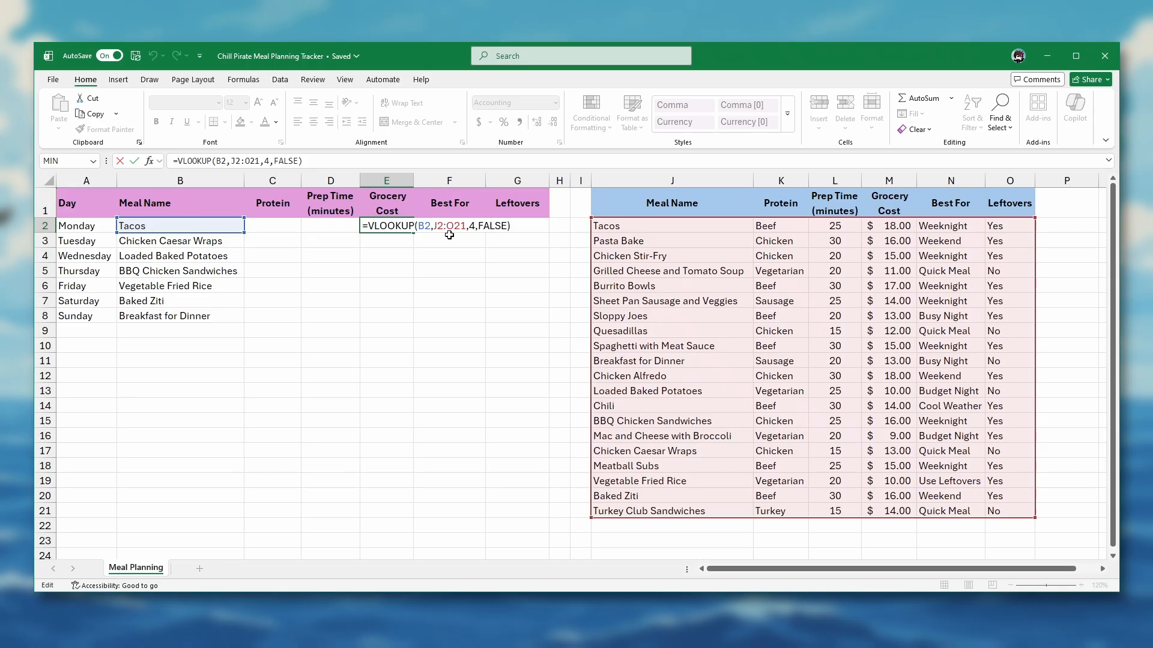
click(449, 225)
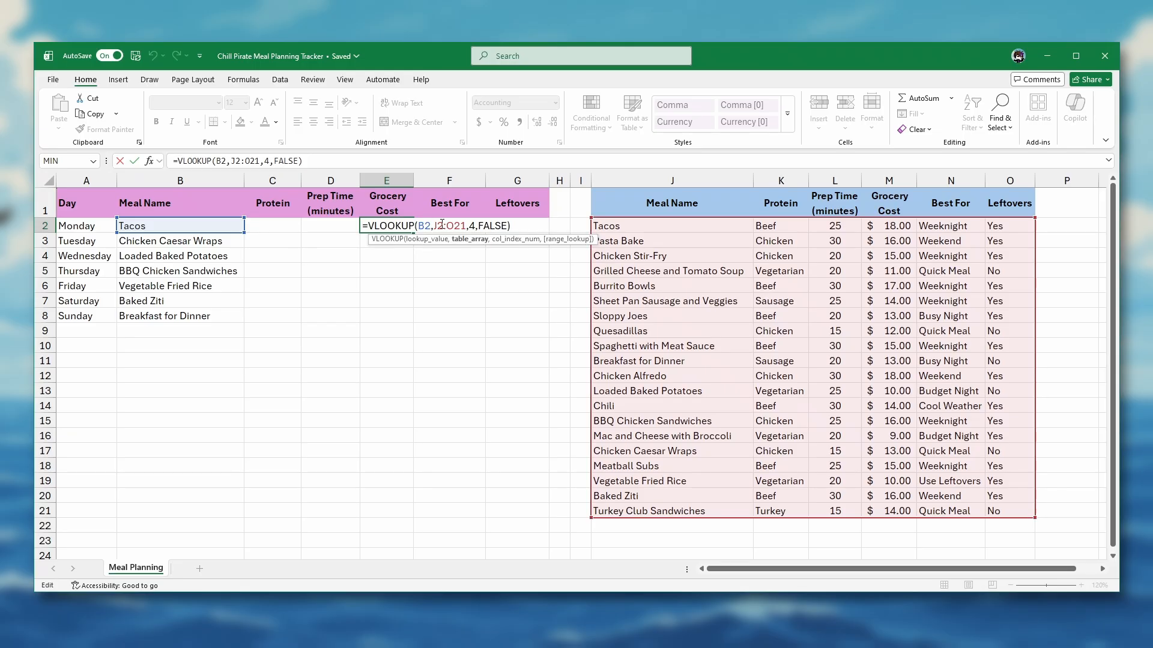
text($J)
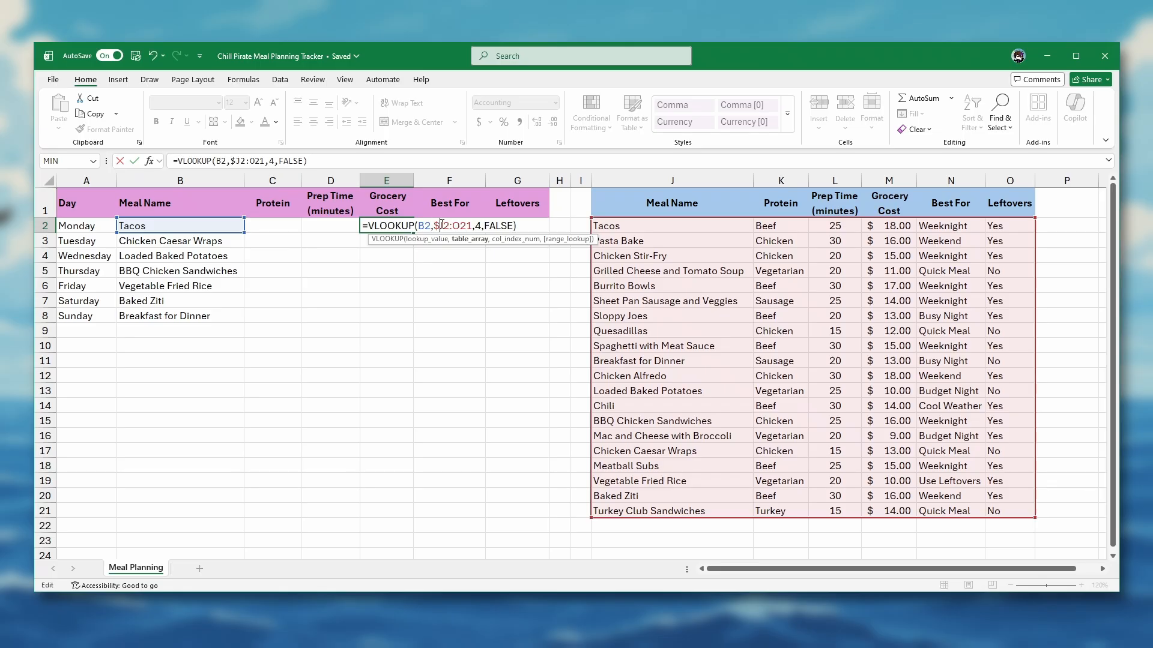
text($)
click(462, 226)
text($)
click(477, 226)
text($O$)
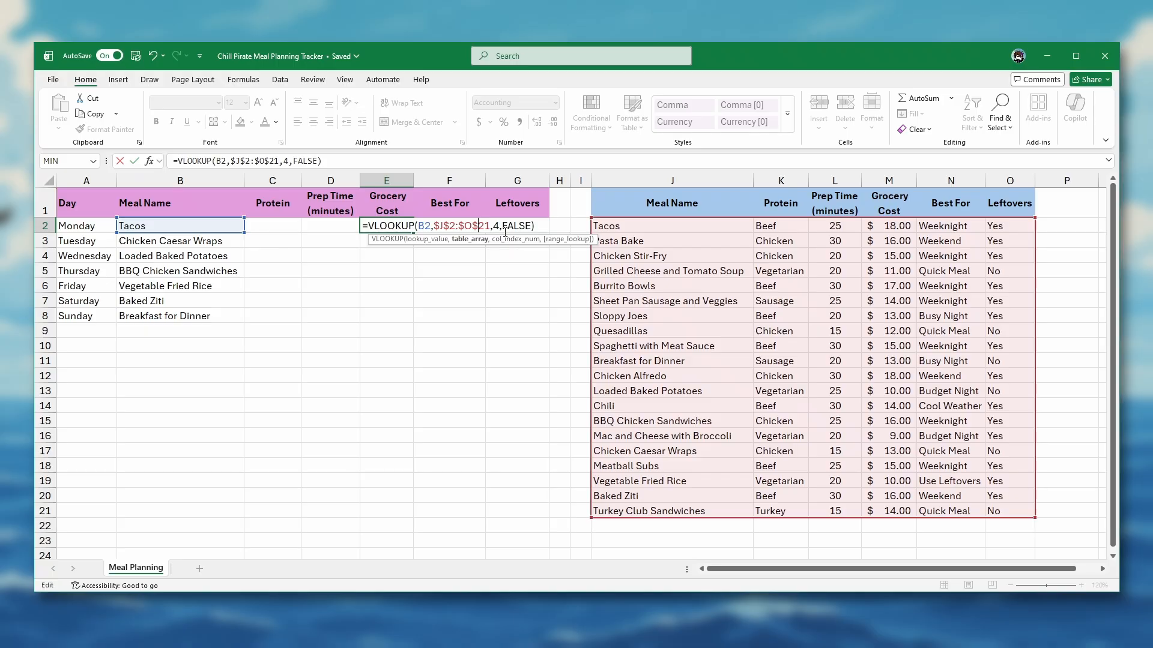
key(Return)
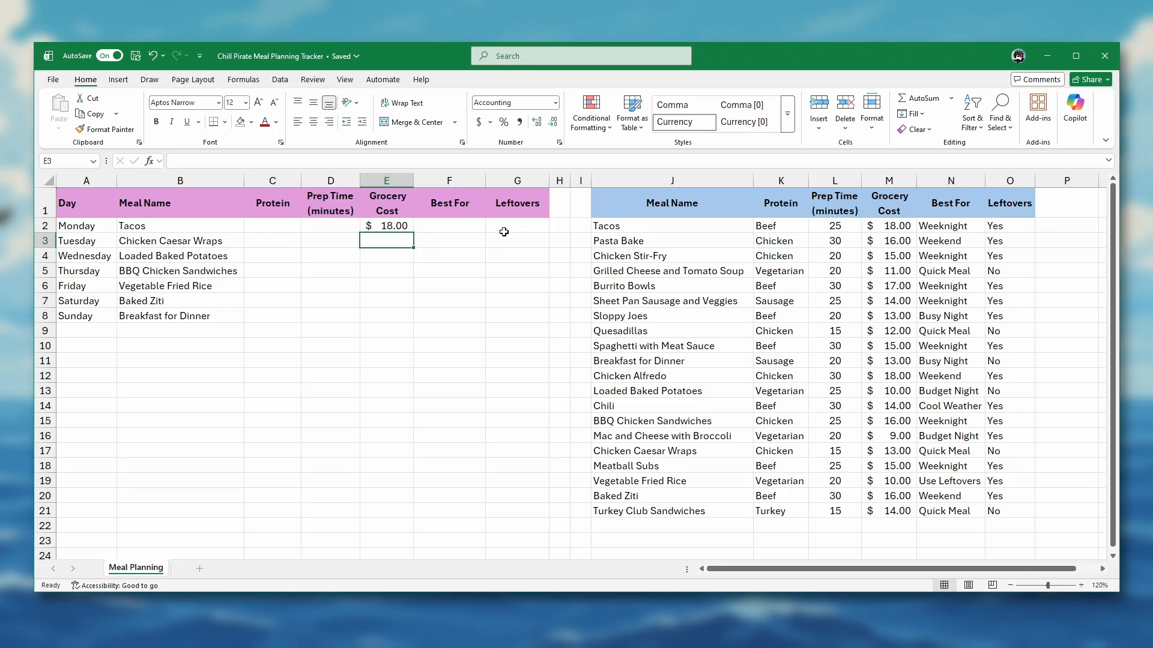
click(407, 227)
drag(414, 235, 394, 319)
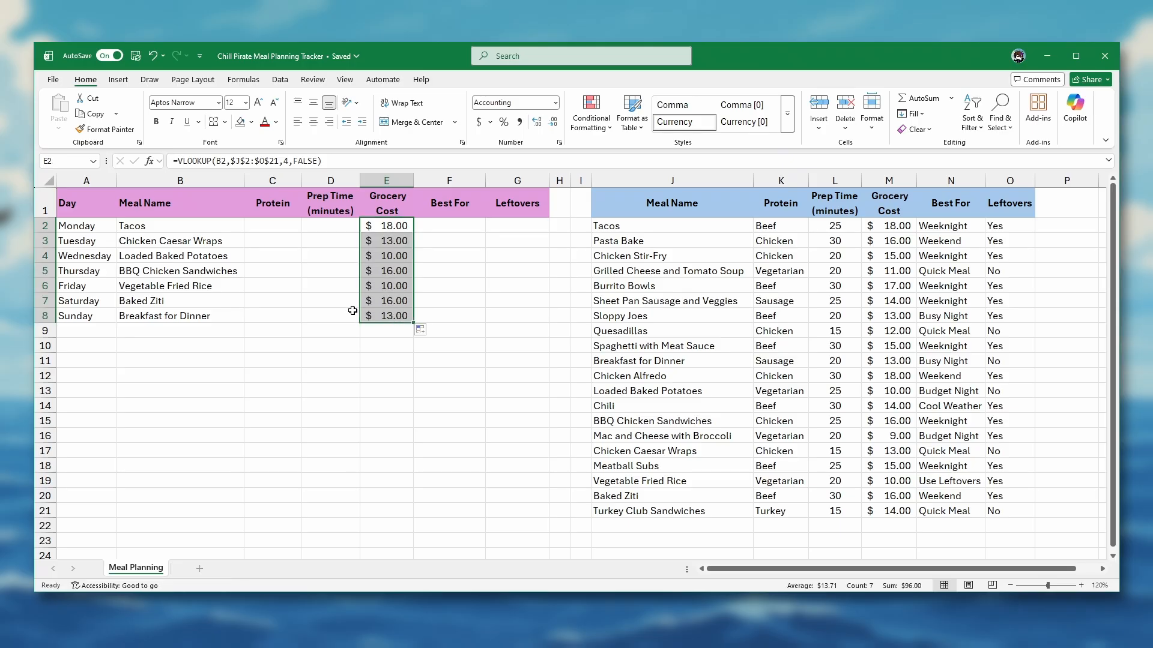
Step: Copy the text of the VLOOKUP formula in E2 and paste it into the Prep Time cell D2
click(391, 223)
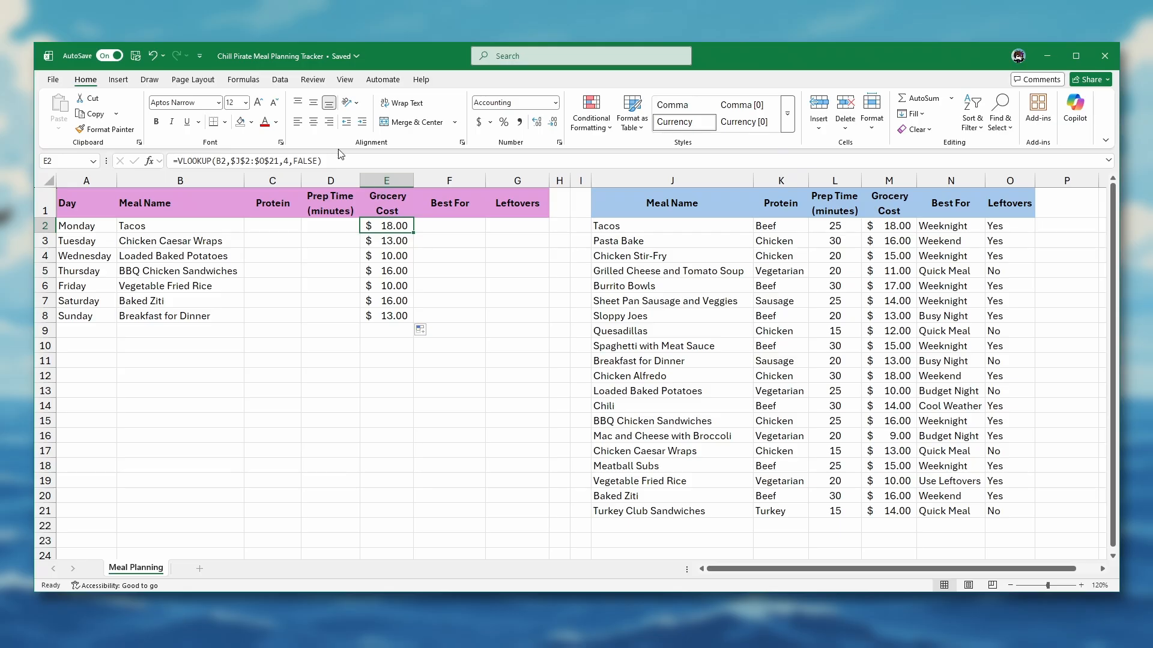
drag(335, 159, 162, 155)
key(ctrl+c)
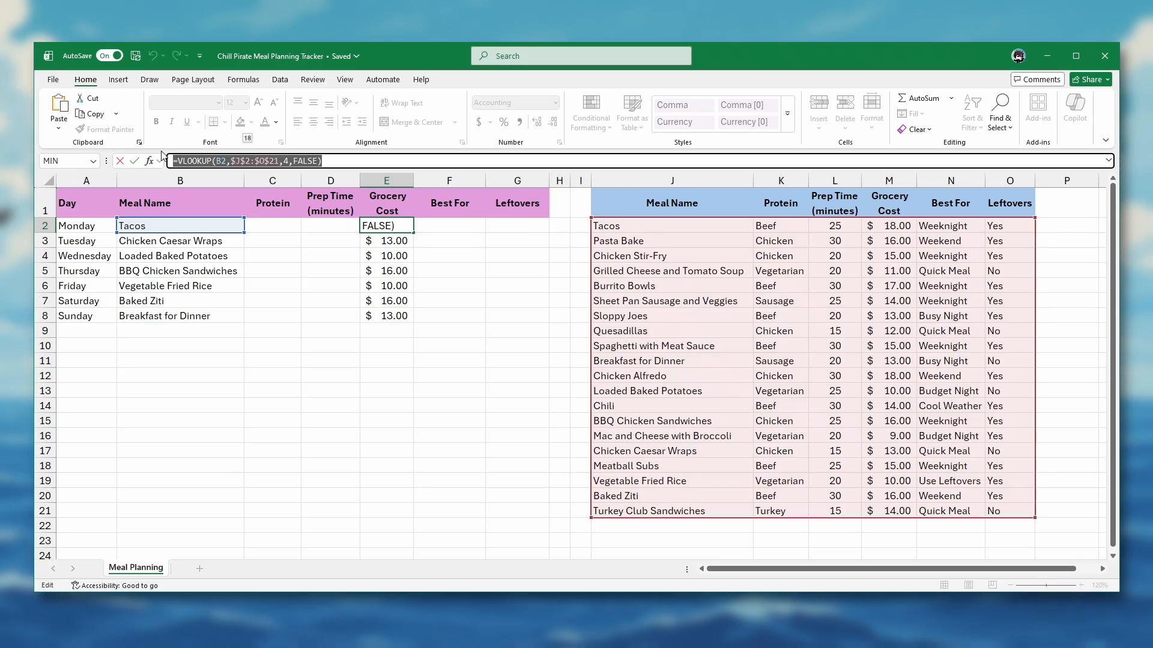
right_click(174, 160)
click(189, 190)
click(327, 226)
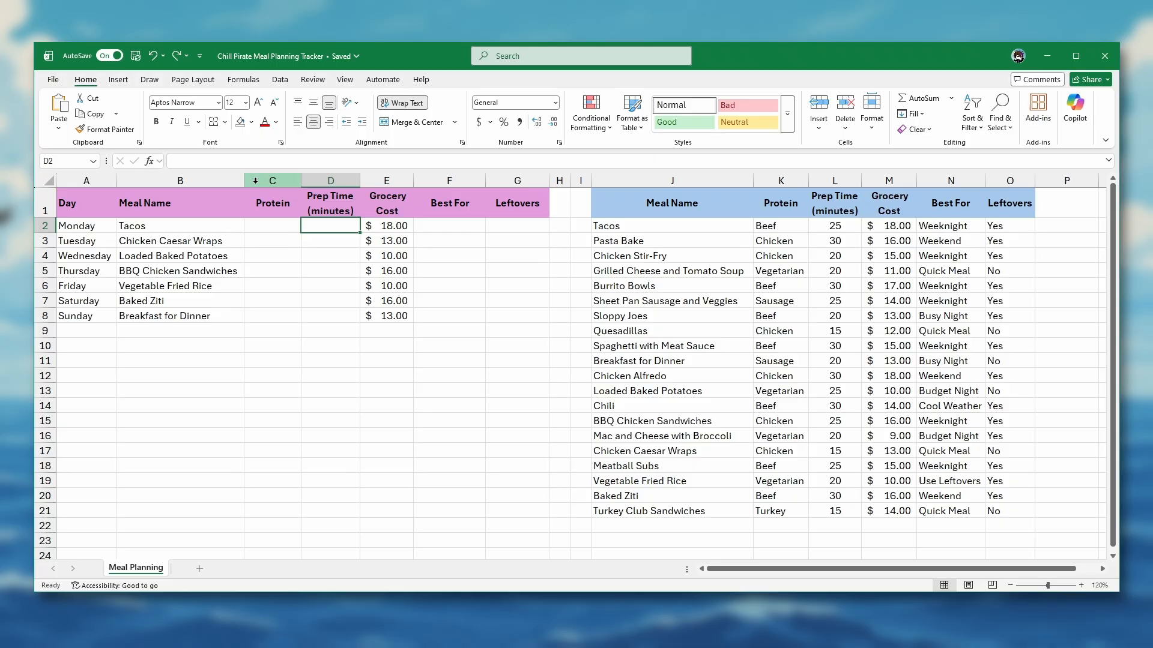
click(238, 161)
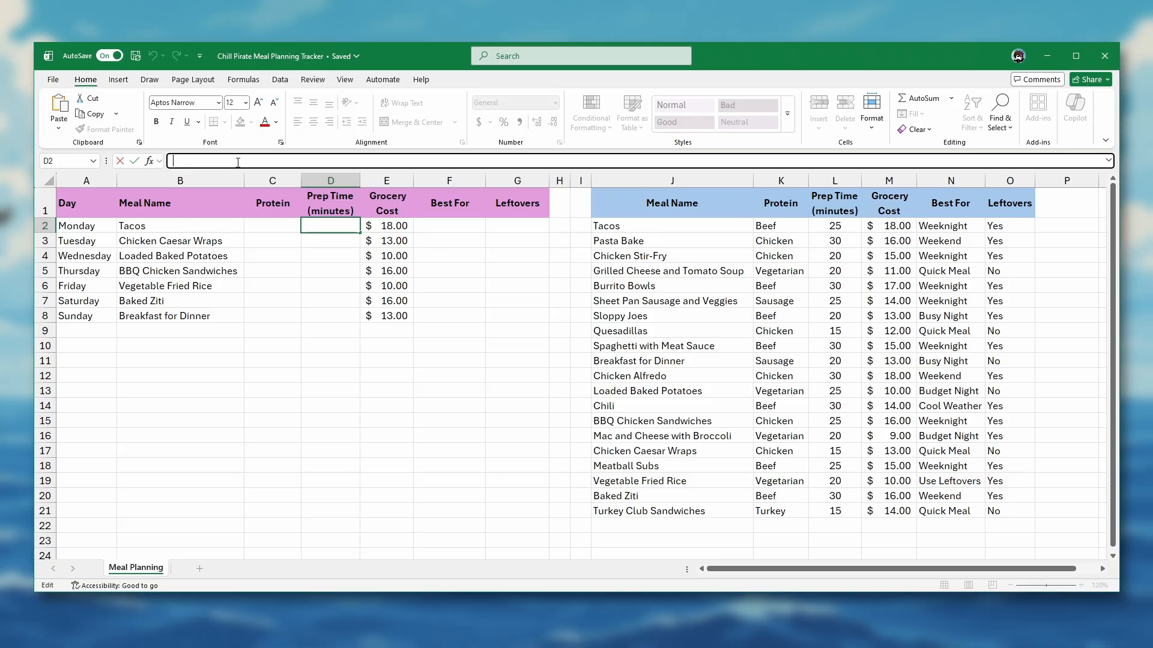
key(ctrl+v)
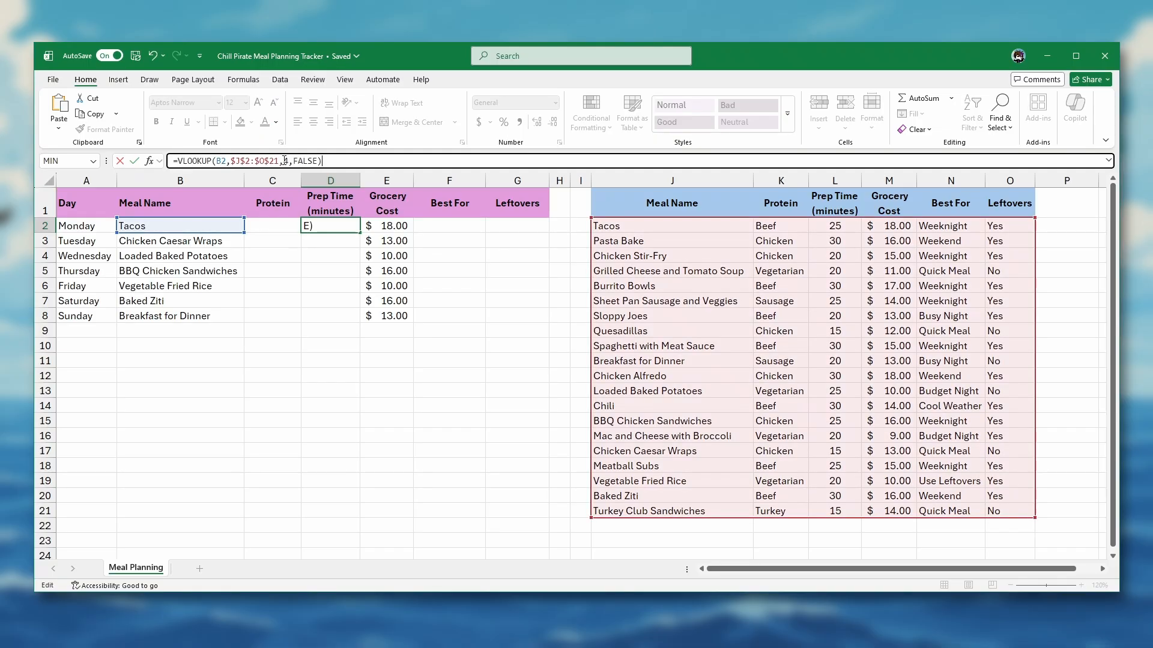
Step: Set the column index in D2's VLOOKUP formula to 3 and fill the formula down through D8
double_click(285, 161)
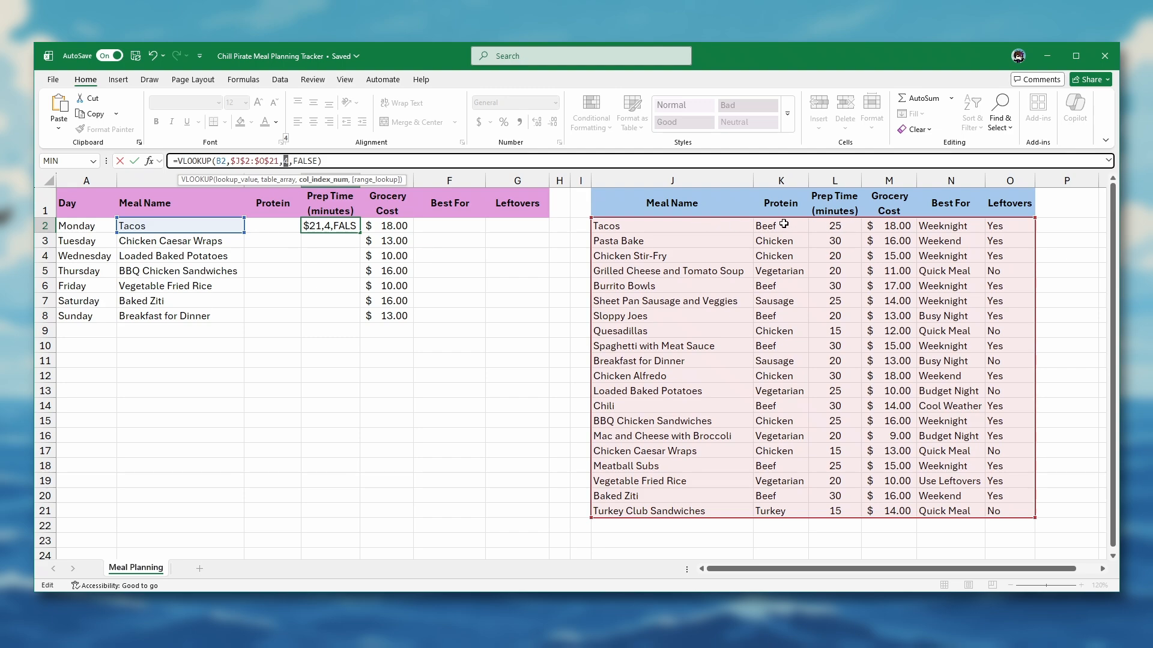
text(3)
key(Return)
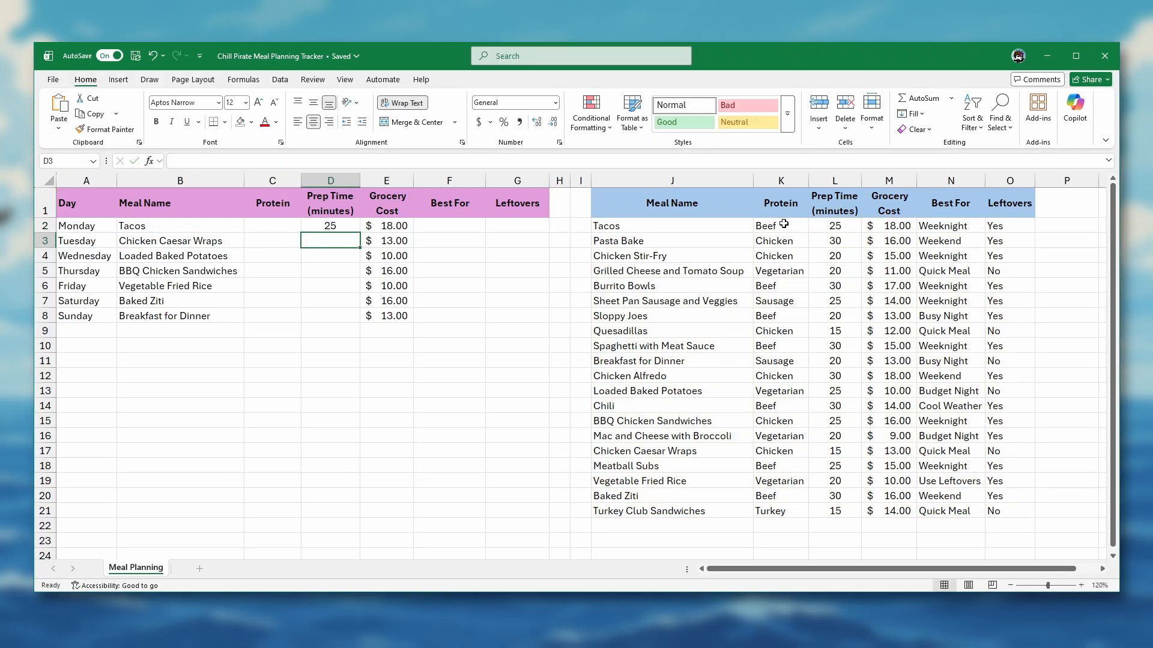
click(330, 225)
drag(359, 232, 352, 321)
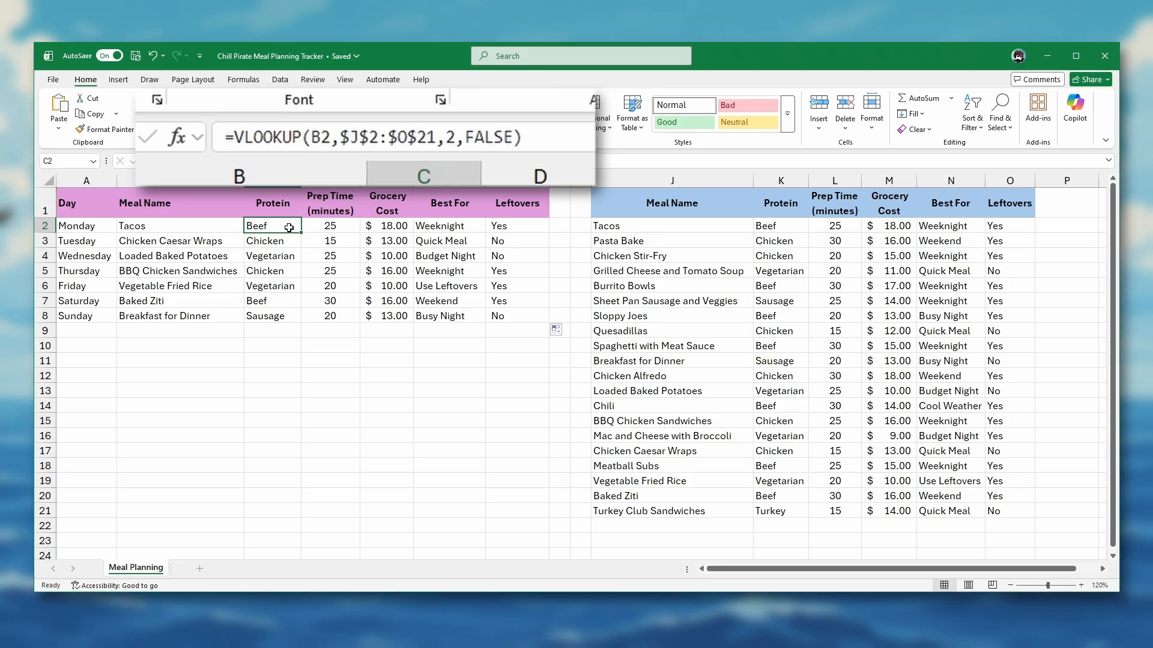
Step: Review the row 2 lookup formulas from Prep Time across to Leftovers, comparing their column index numbers
key(Right)
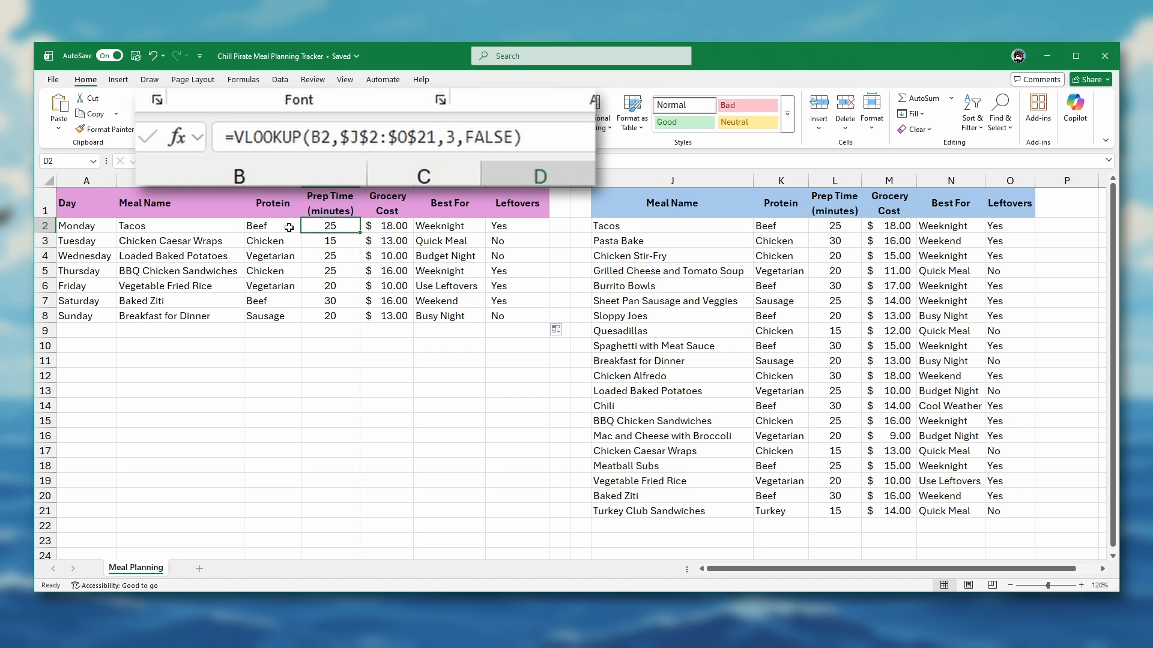
key(Right)
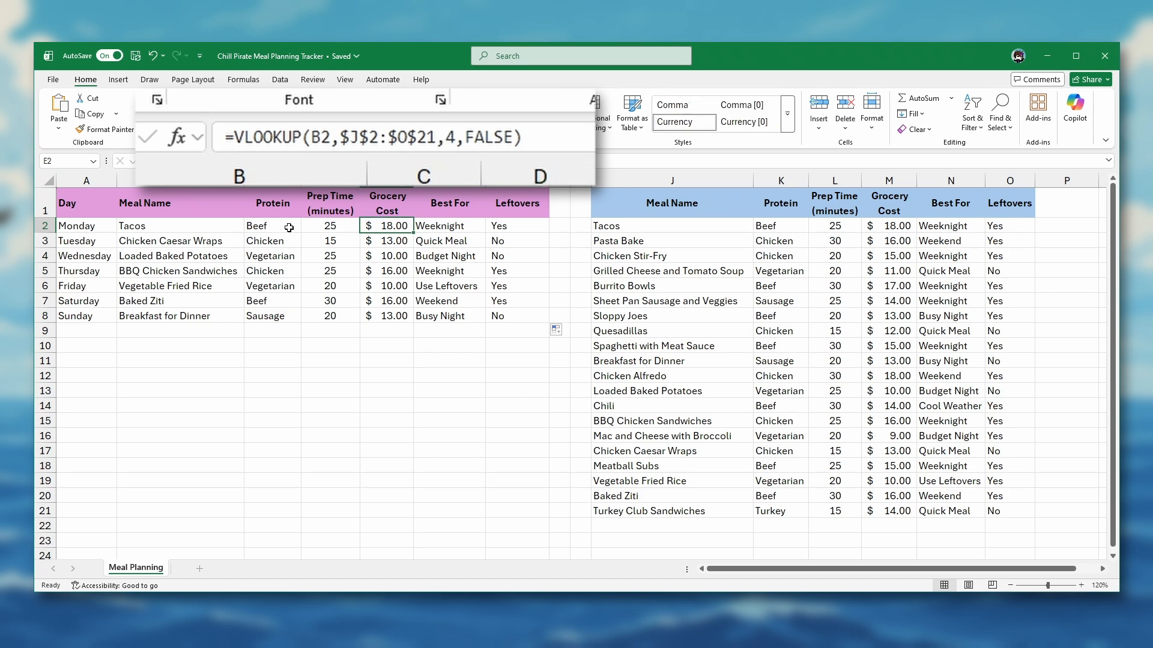
key(Right)
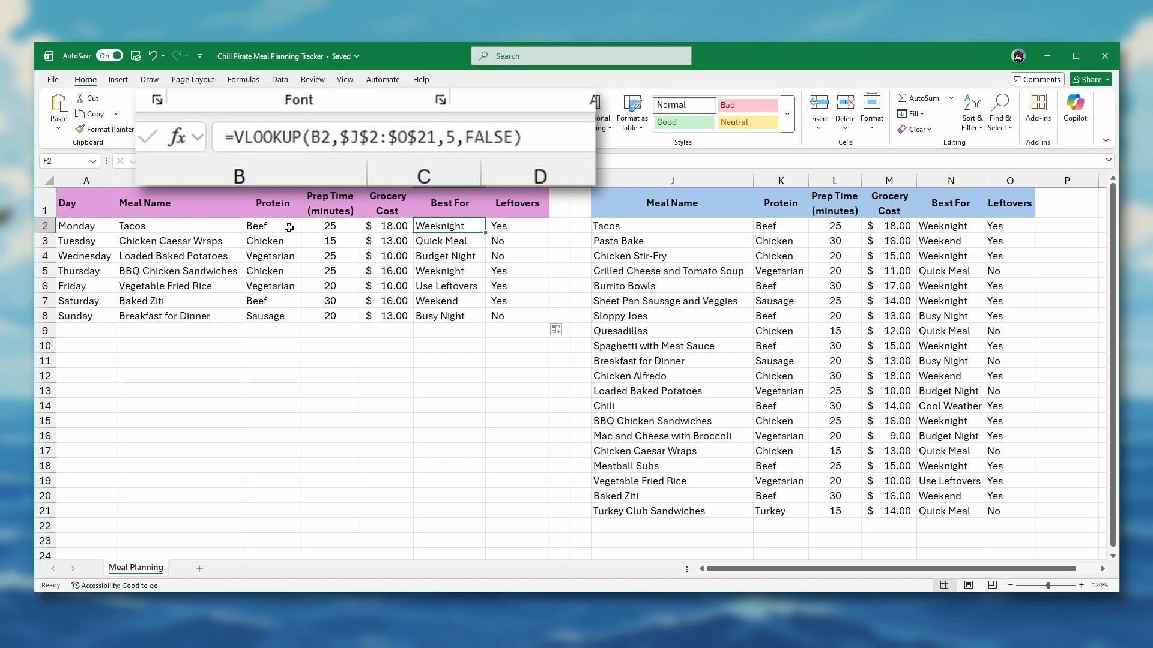
key(Right)
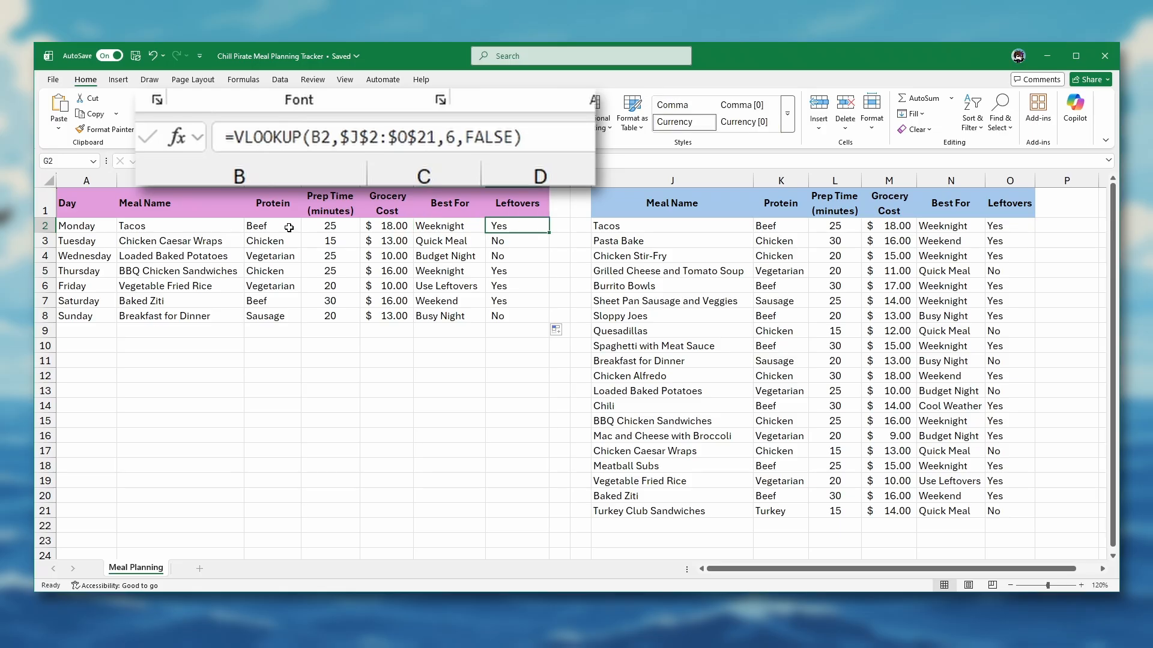
Step: Replace Wednesday's meal name in B4 with Potato Soup and inspect the Protein lookup formula in C4
click(196, 255)
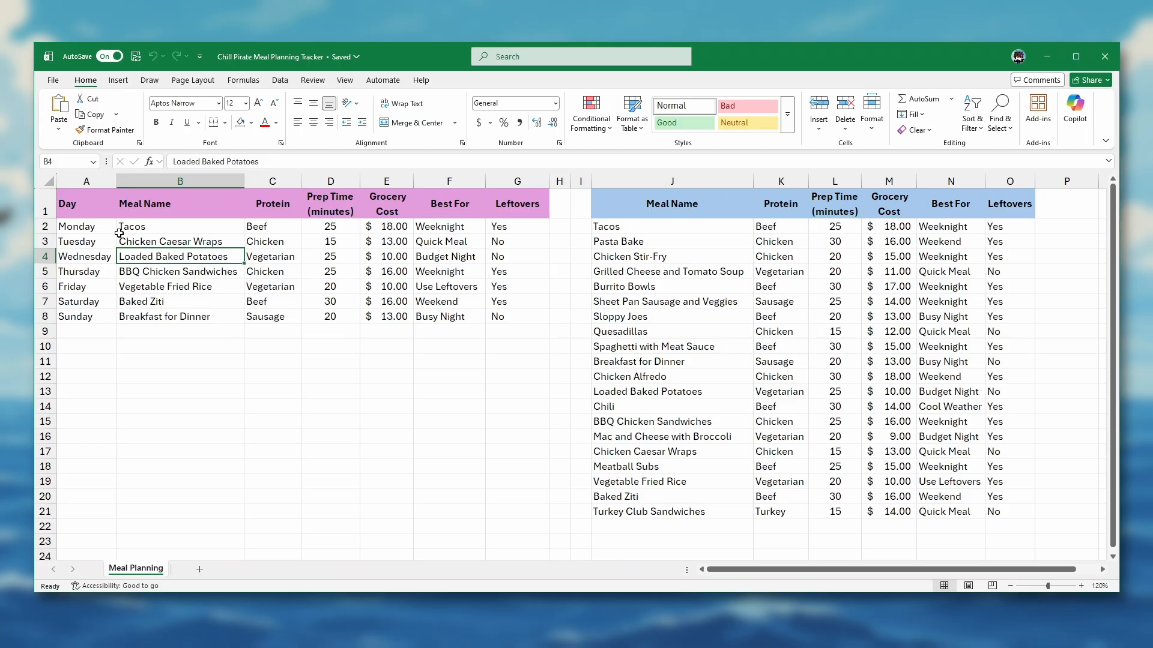
text(Po)
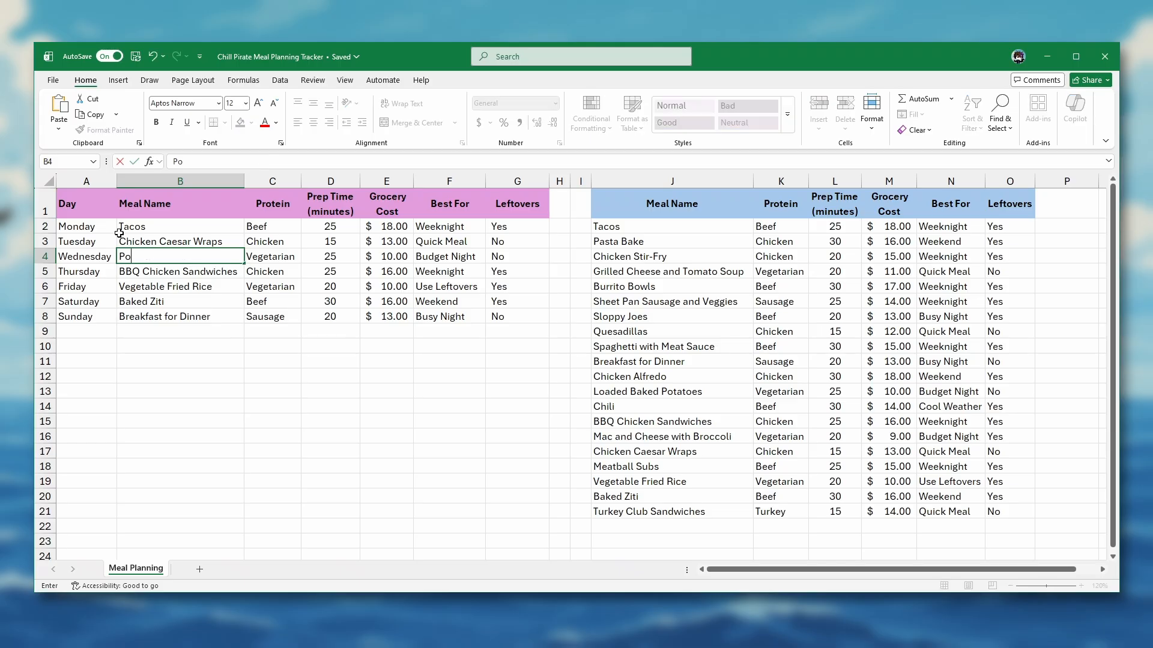
text(tato Soup)
key(Return)
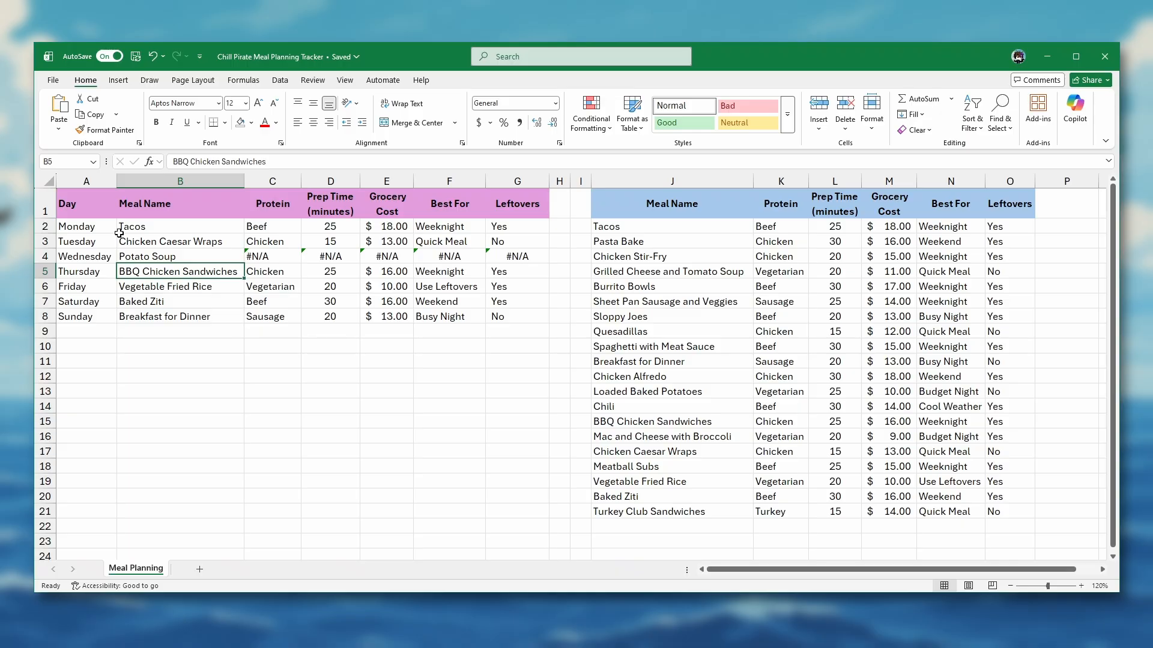
double_click(293, 257)
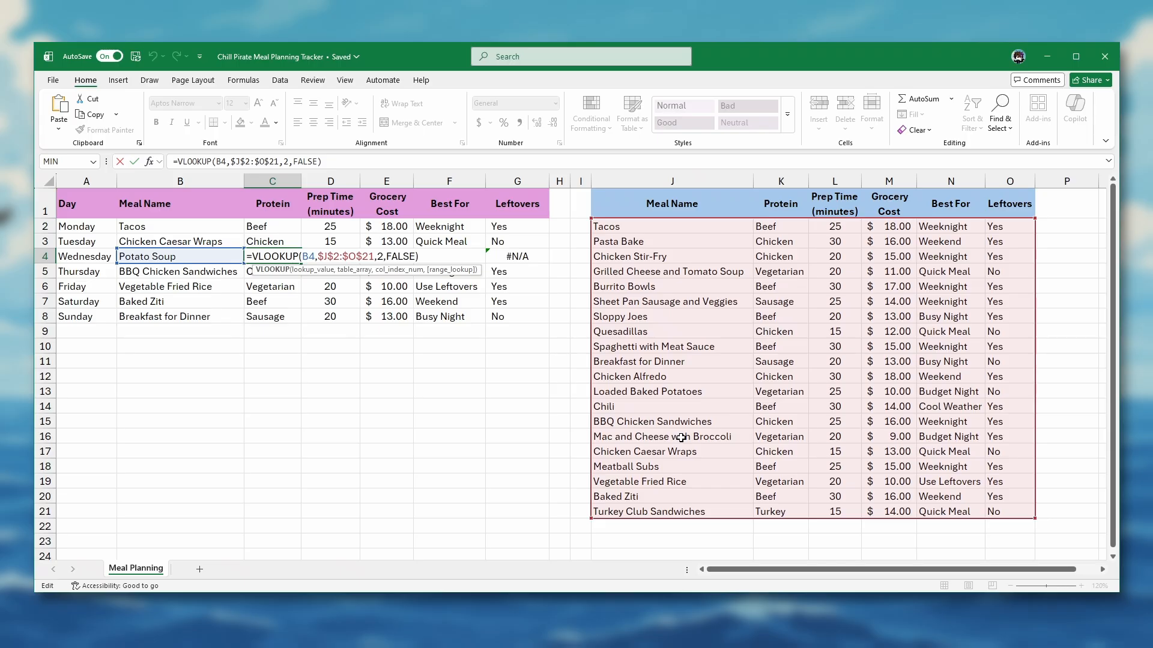
key(ctrl+Return)
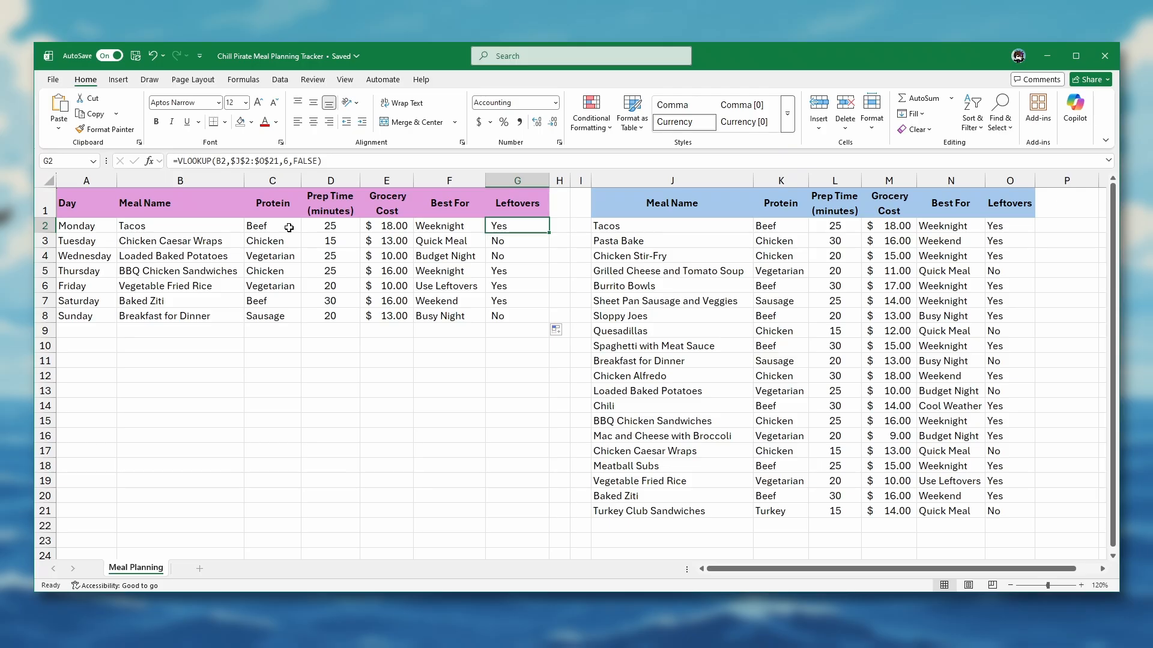
Step: Remove the FALSE argument from the VLOOKUP formula in Tuesday's Grocery Cost cell E3
click(397, 239)
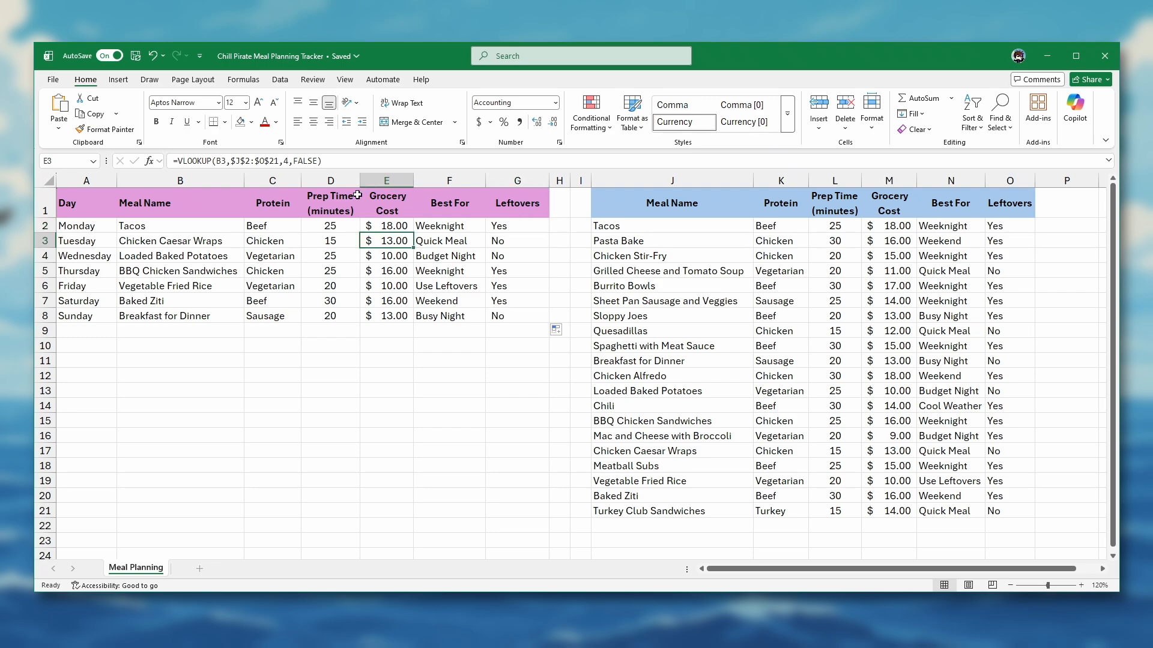
double_click(305, 160)
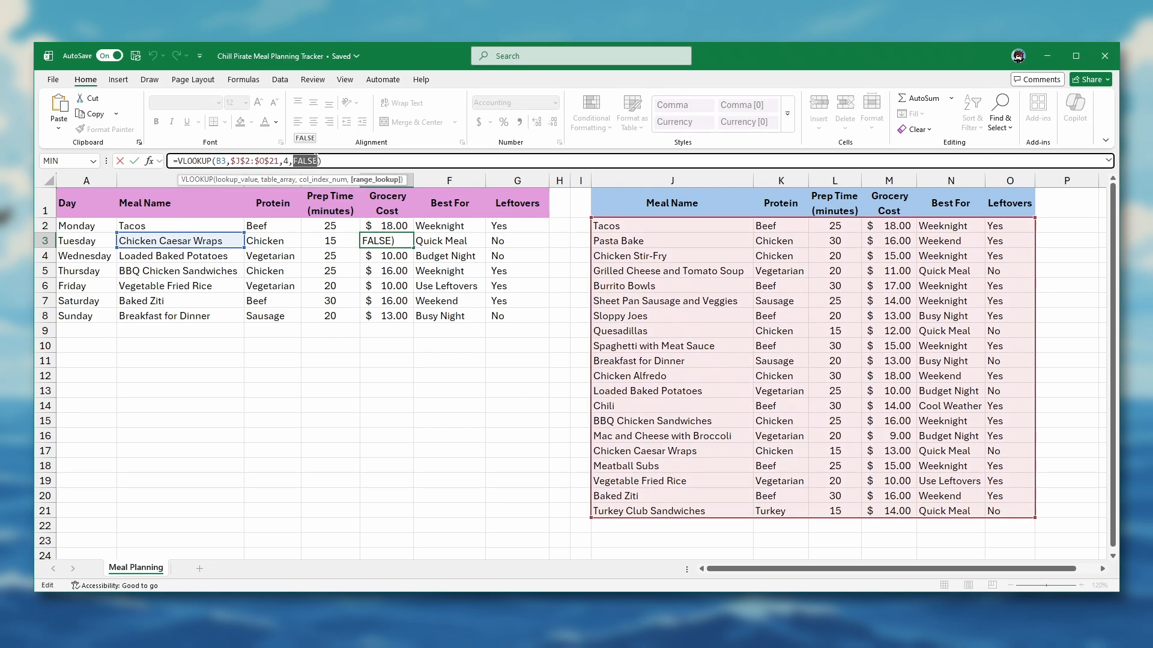
key(BackSpace)
key(BackSpace)
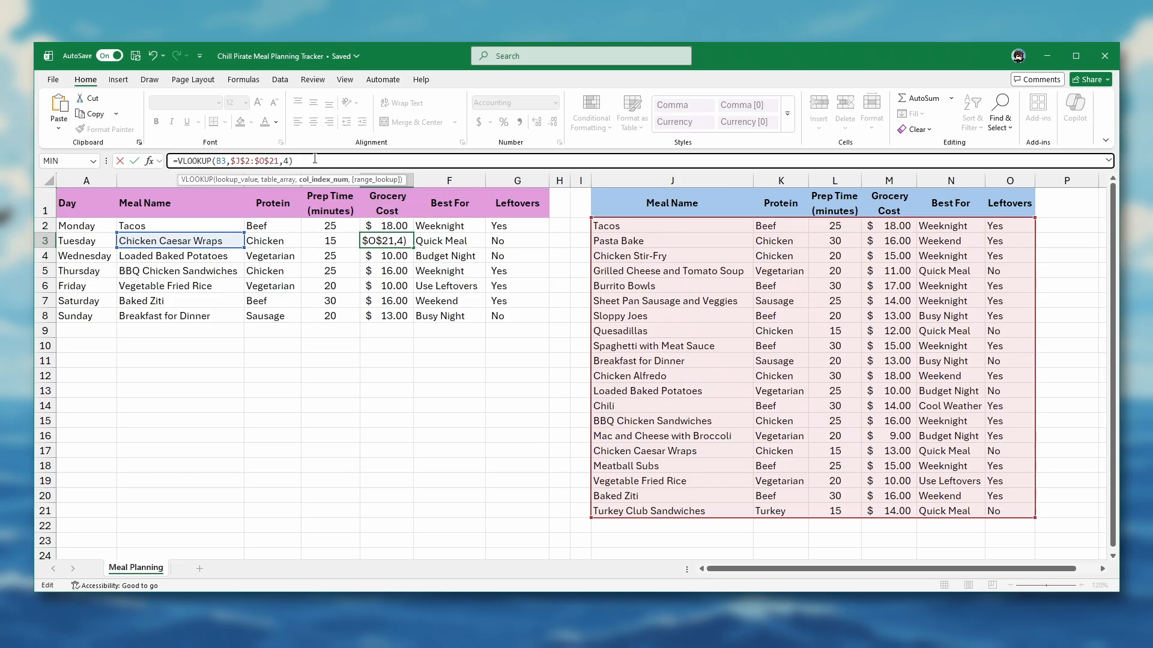
key(Return)
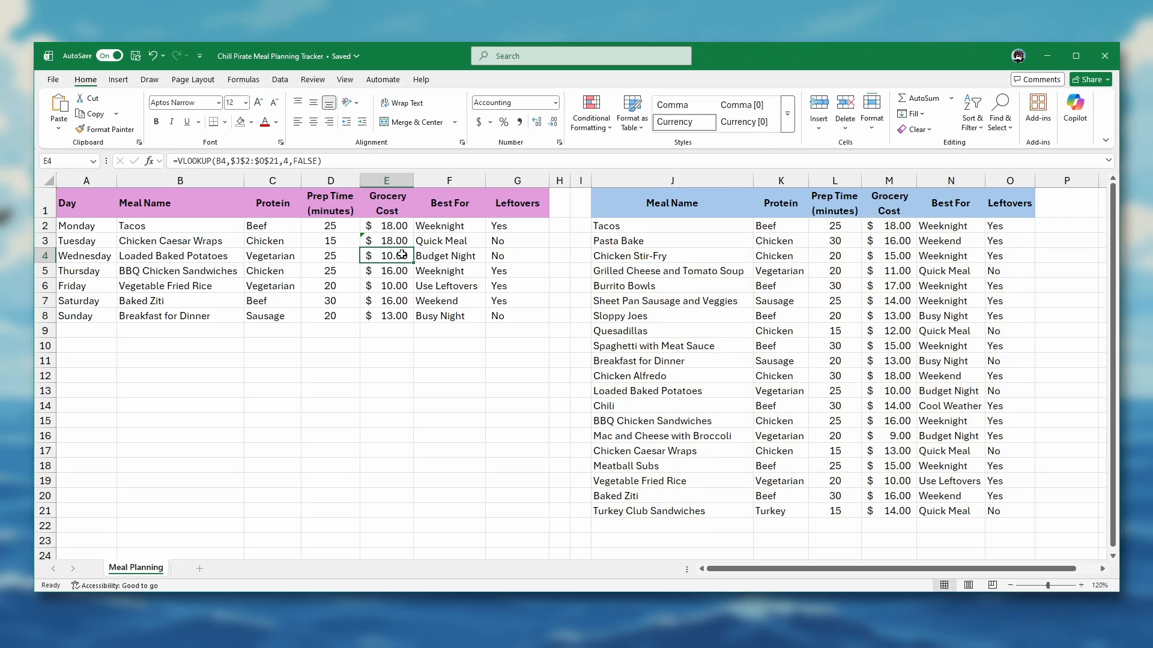
Step: Check the Chicken Caesar Wraps row in the meal list and undo the last formula change in E3
drag(726, 451, 982, 452)
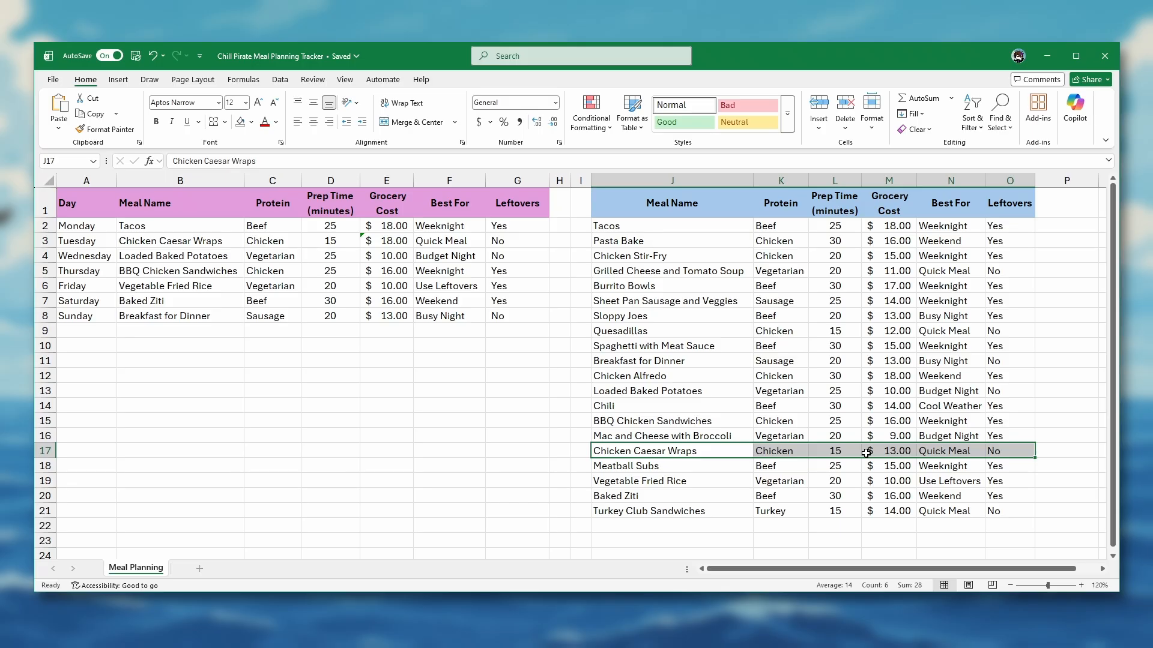
key(ctrl+z)
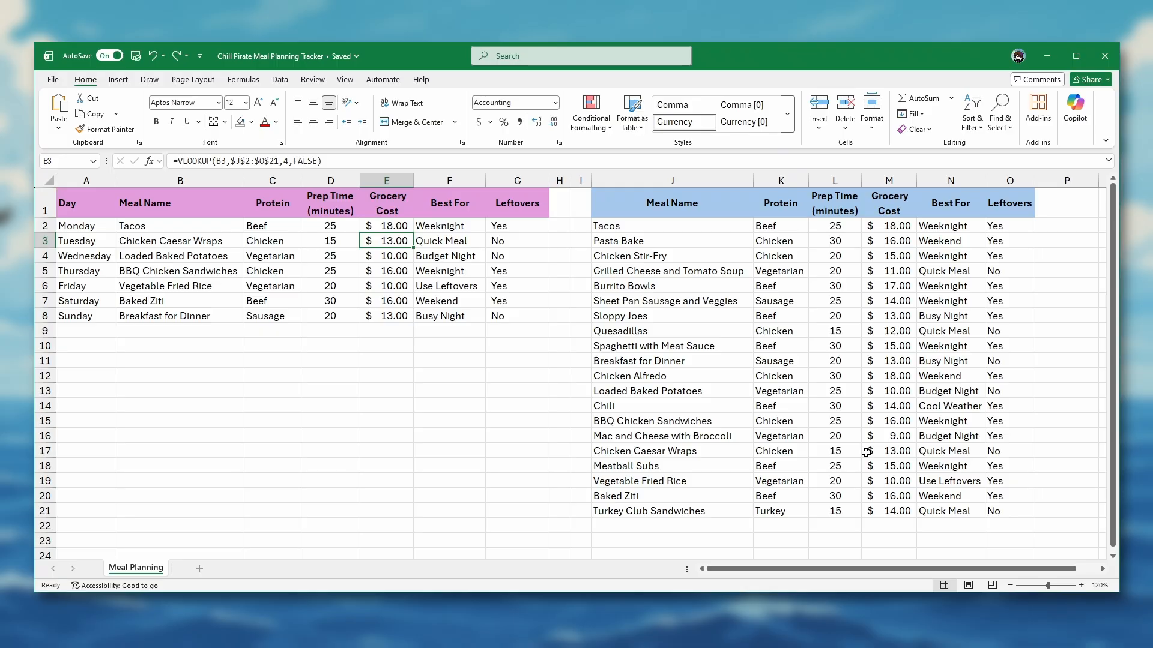
Step: Open the Grocery Cost lookup formula in E2 for editing
double_click(394, 226)
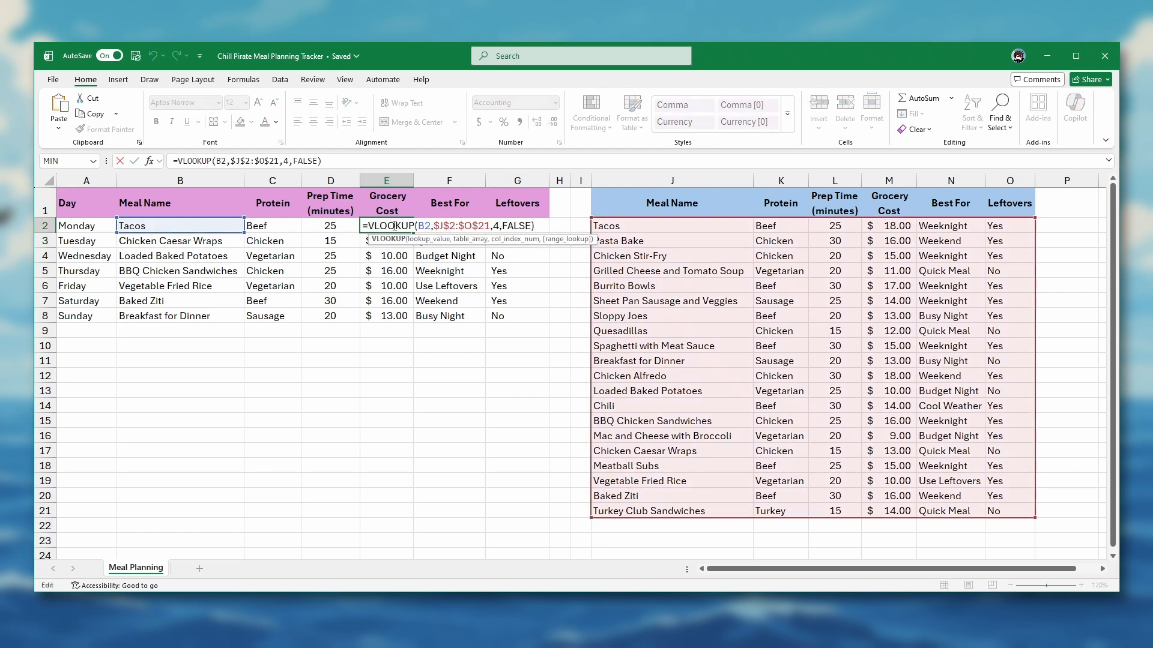